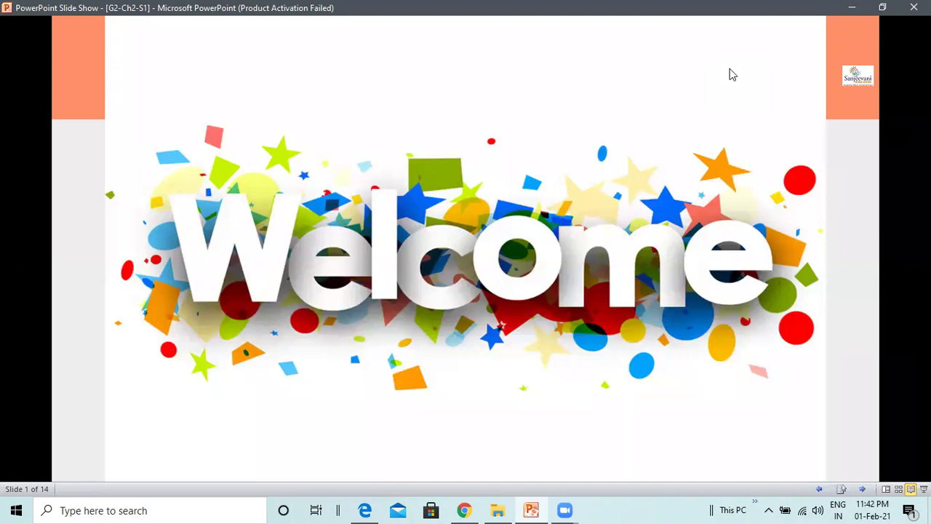
Step: Advance the slide show to slide 2, the 'Chapter 6 WordPad' slide
key(Right)
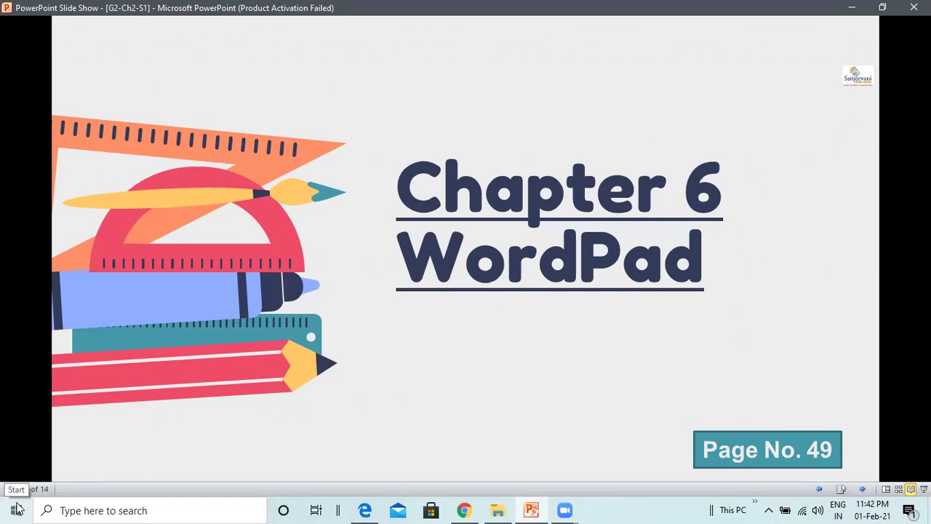
Step: Search Windows for 'wordpad', filter the results to Apps, and launch WordPad
click(76, 510)
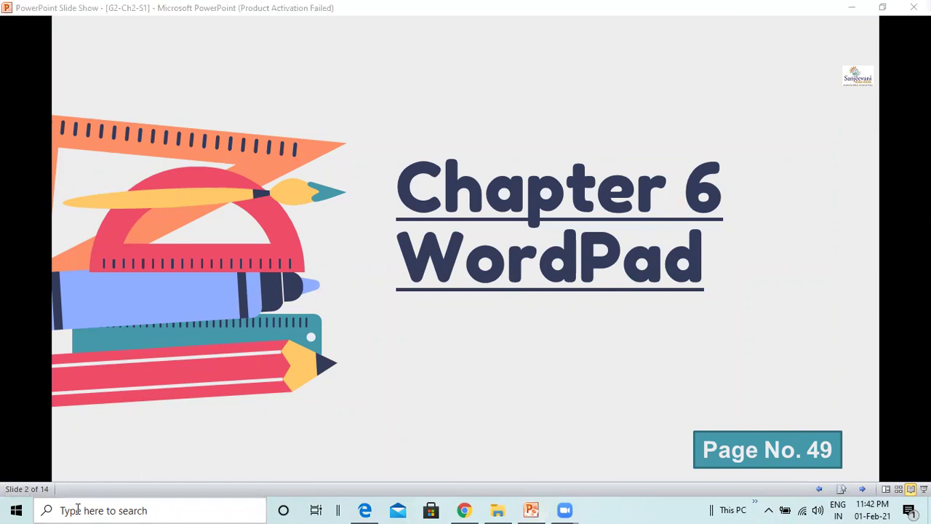
text(word)
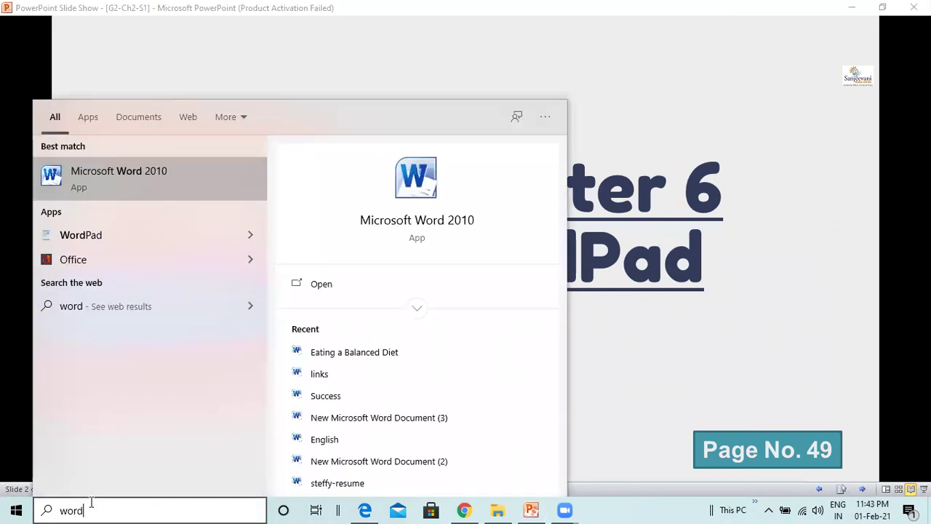
text(pad)
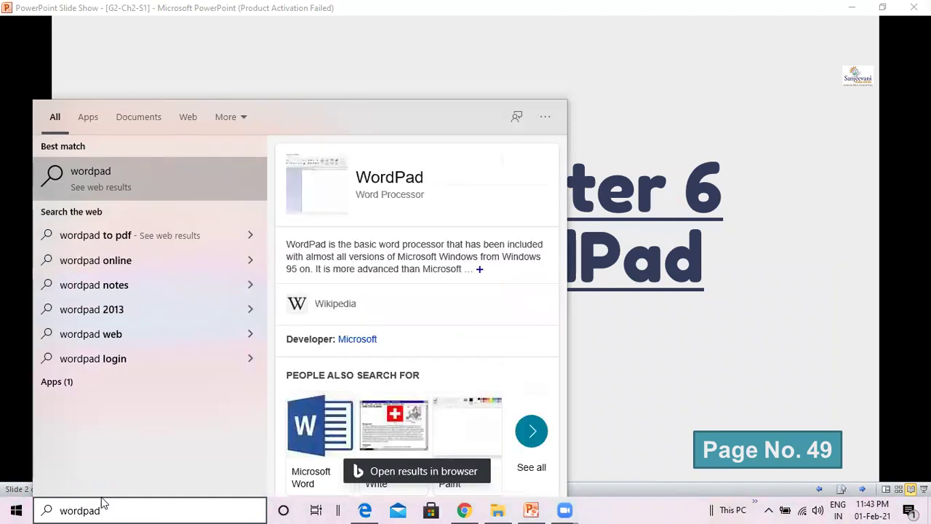
key(BackSpace)
key(BackSpace)
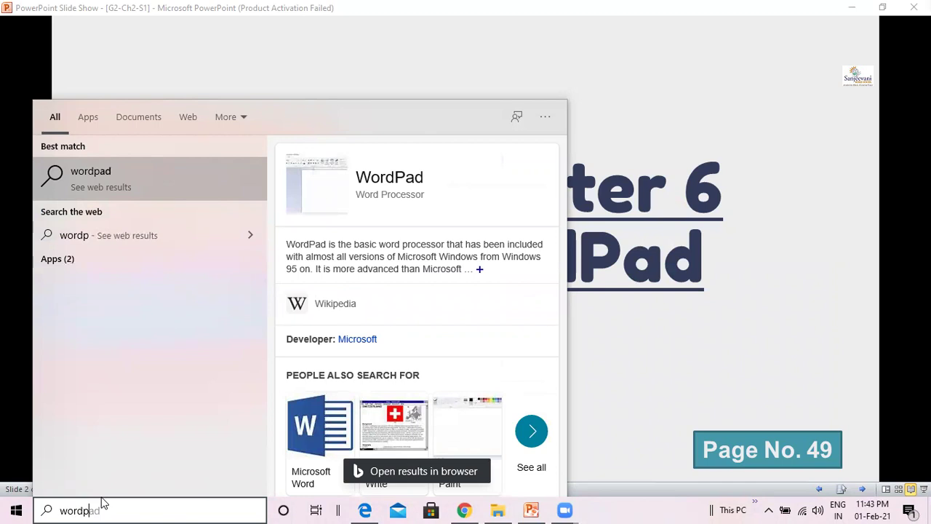
text(ad)
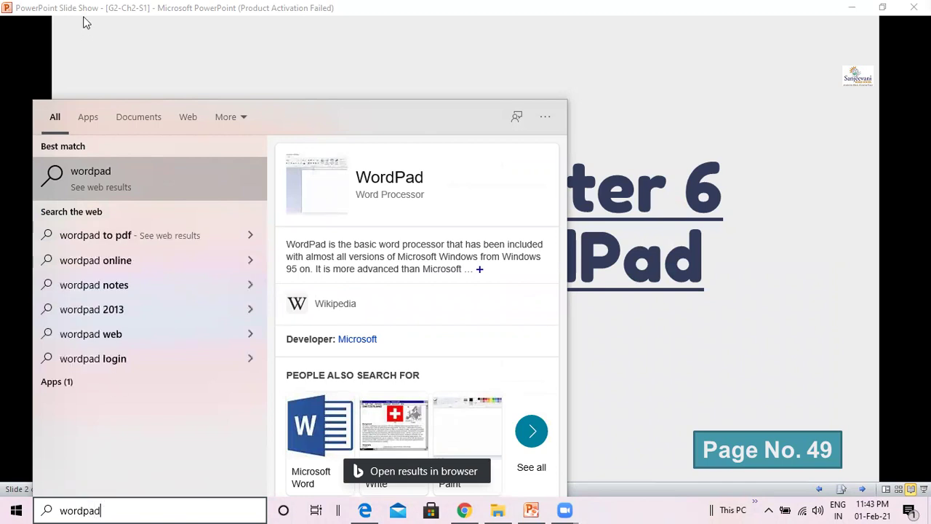
click(87, 119)
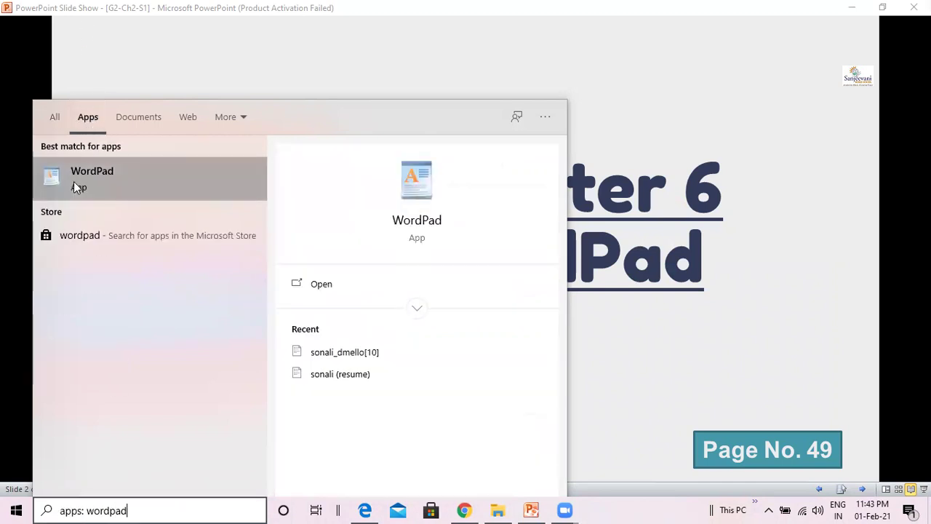
click(73, 181)
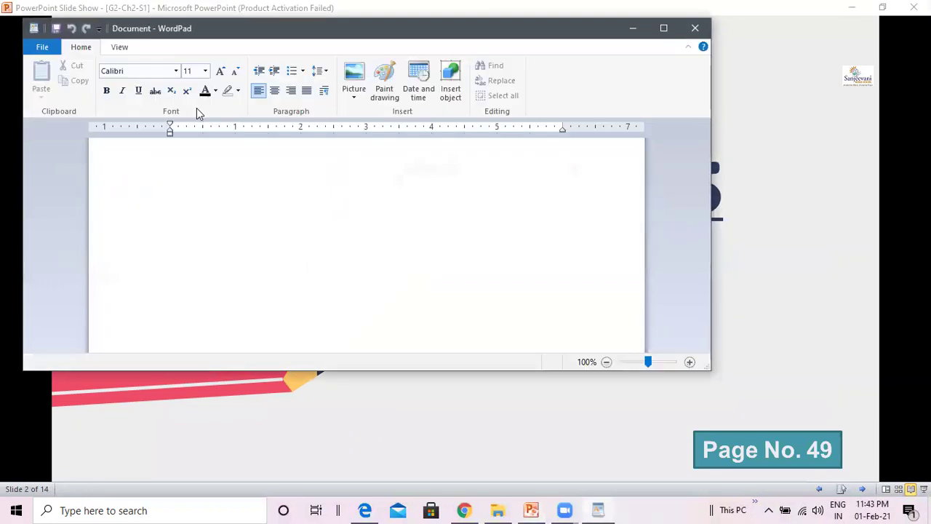
Step: Maximize the new WordPad document window
click(668, 31)
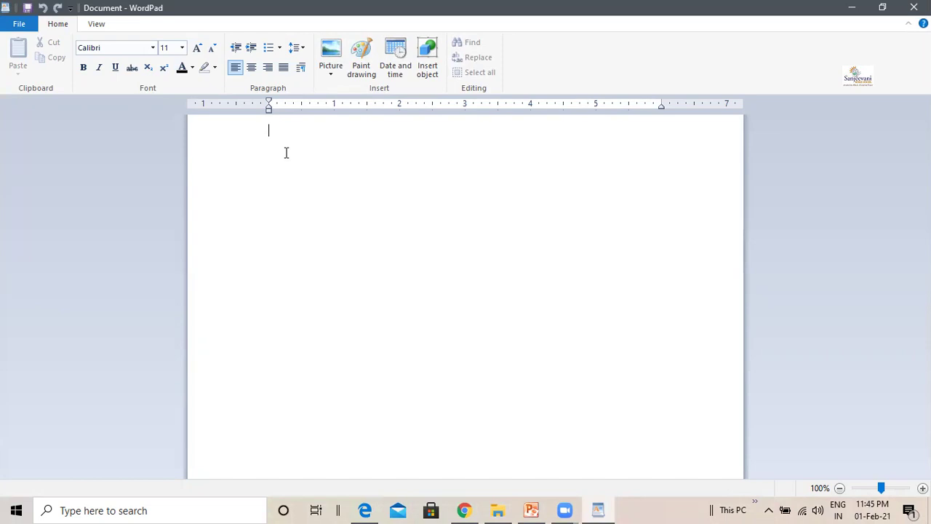
Step: Type the title line 'plants and their uses' at the top of the document
text(plant)
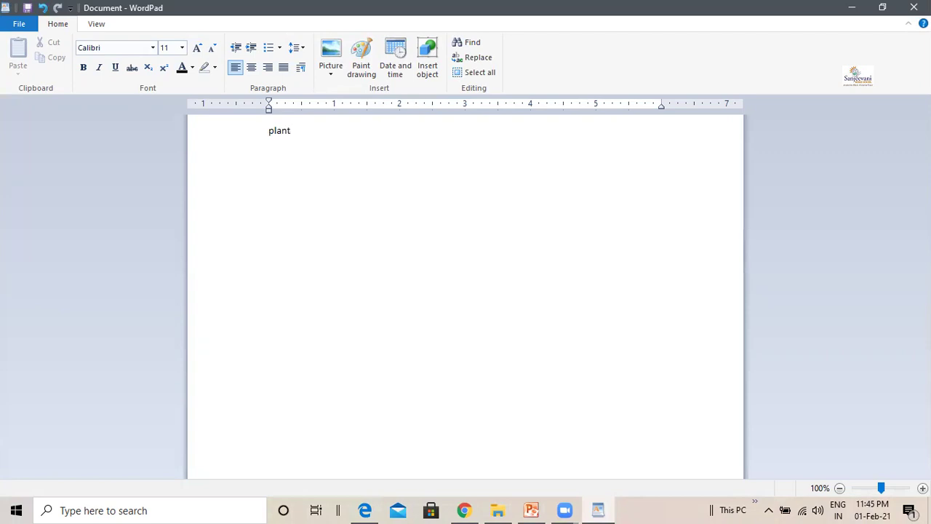
text(s and their uses)
Step: Type the plant paragraph below the title, ending 'to make furniture from plants.'
key(Return)
text(we wee many )
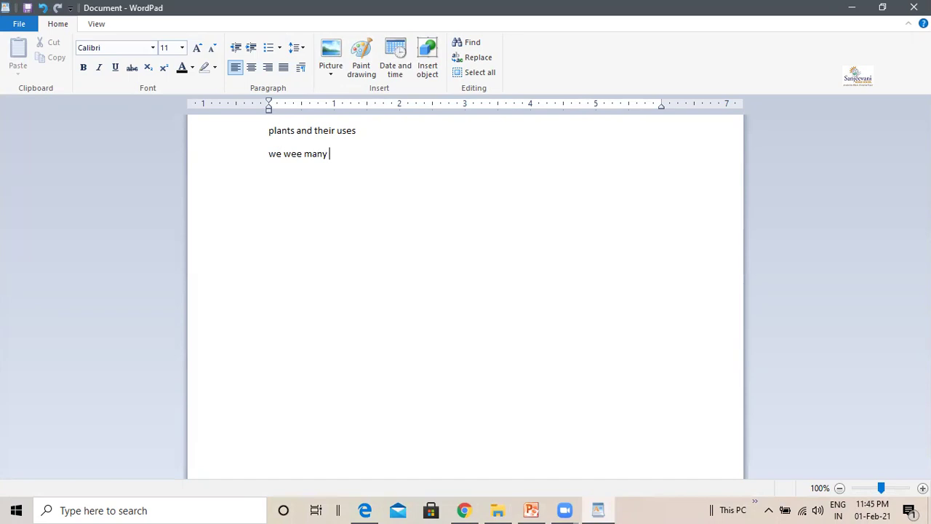
text(plants around us. palnts)
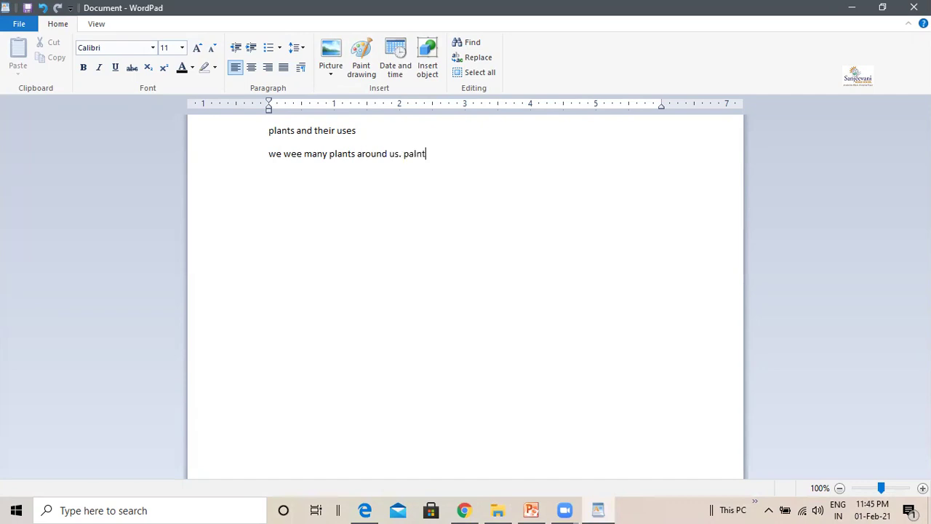
text( give us fruits and veget)
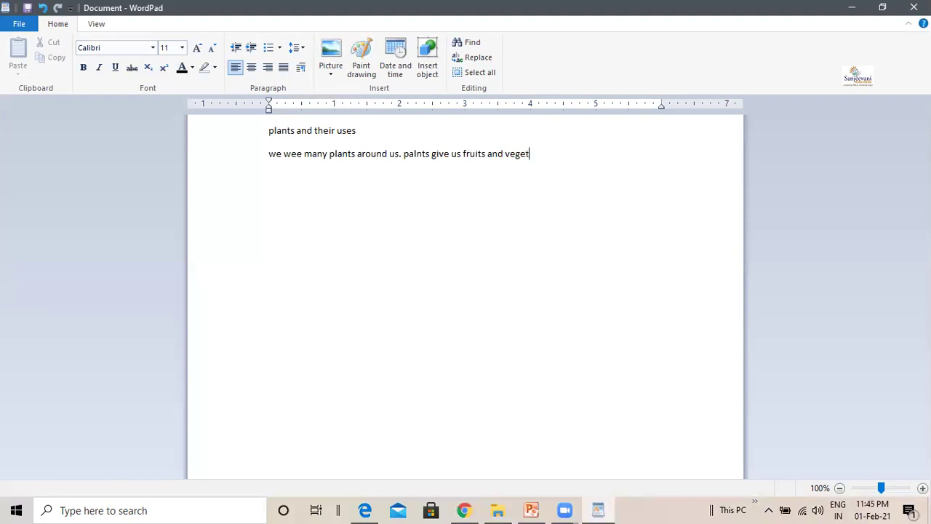
text(ables. they also give us tea)
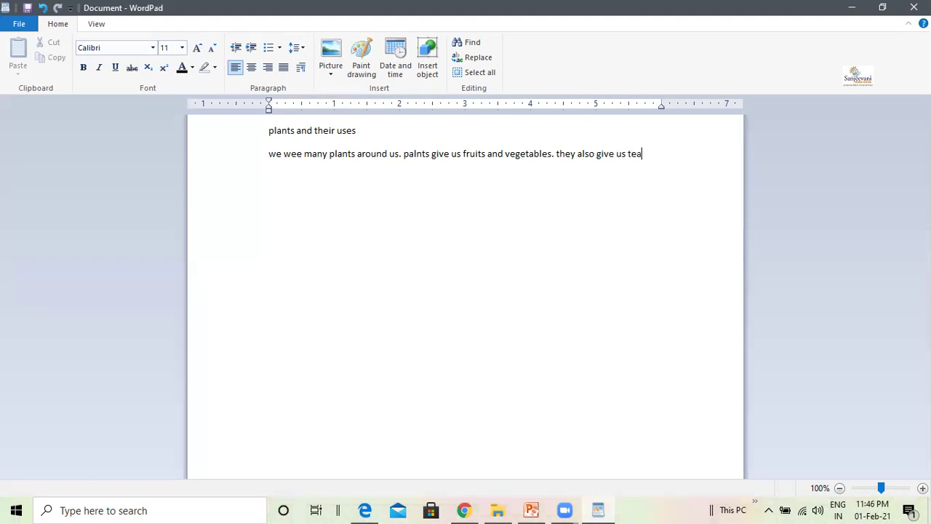
text(, co)
text(ffee )
text(and s)
text(ugar)
text(. we a)
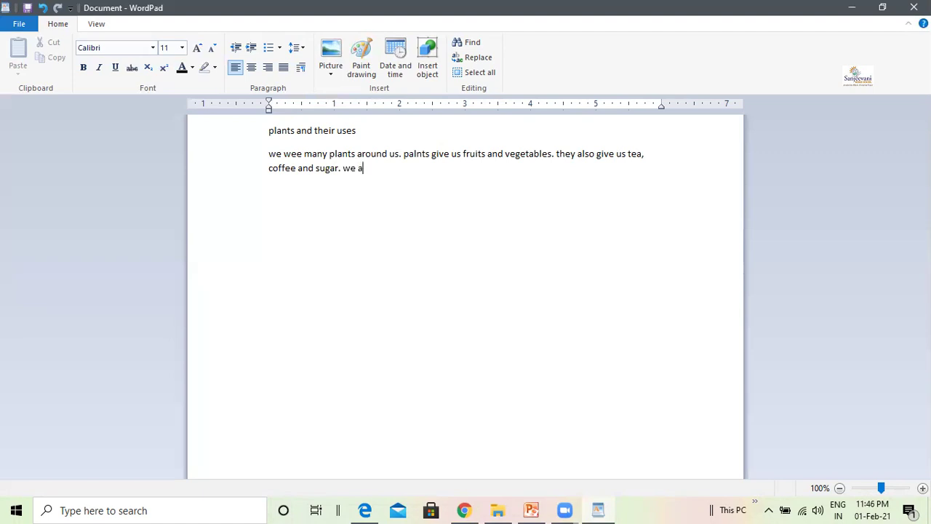
text(lso get wood to amke )
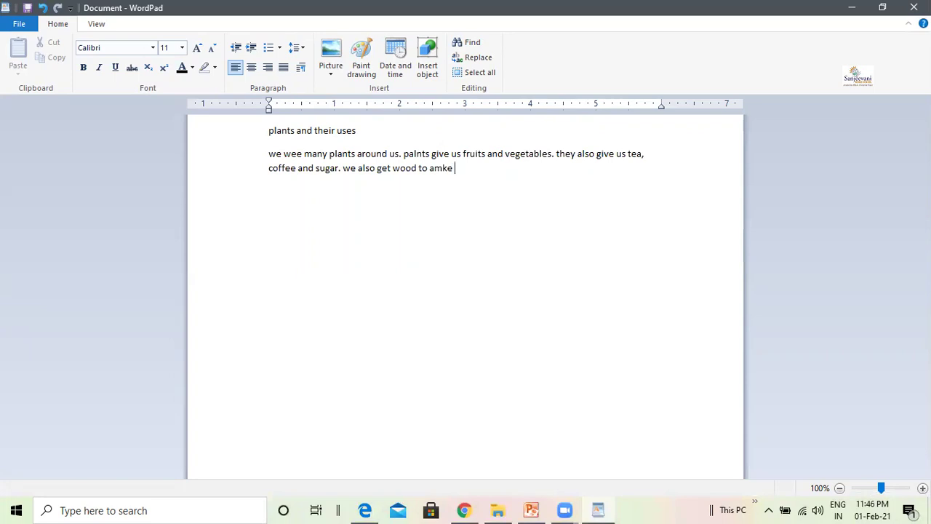
text(t)
key(BackSpace)
key(BackSpace)
key(BackSpace)
key(BackSpace)
key(BackSpace)
key(BackSpace)
text(make furniture from plan)
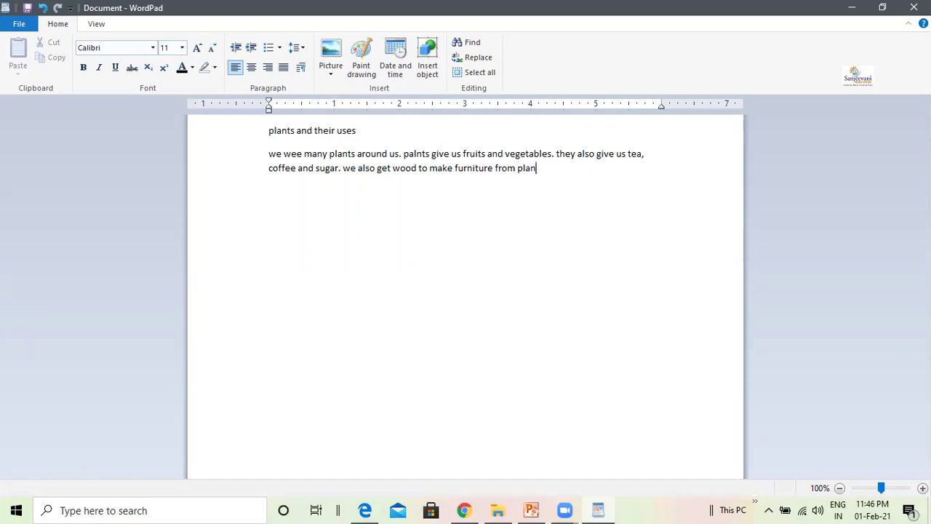
text(ts.)
Step: Add a new empty line after the paragraph's last sentence
click(648, 155)
click(554, 164)
key(Return)
Step: Insert 'are' before 'also' in the sentence about tea
click(578, 153)
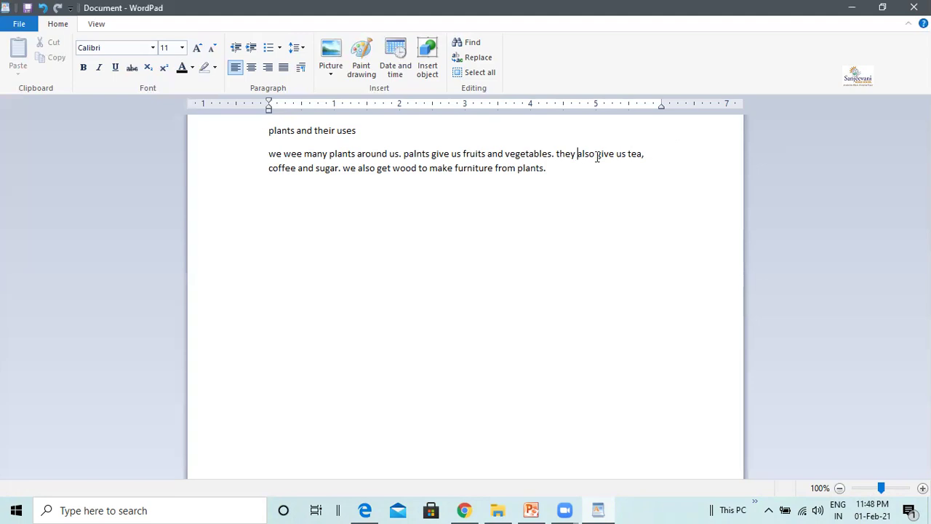
text(are)
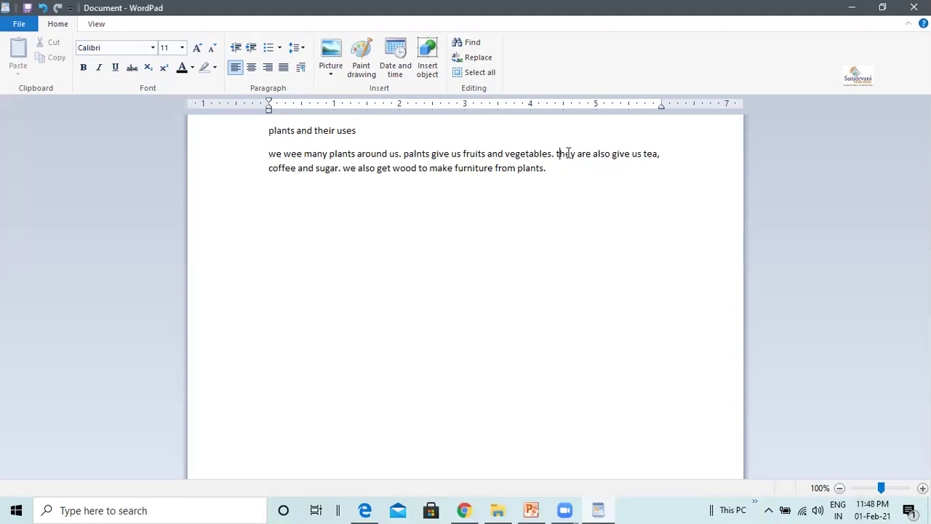
Step: Replace the lowercase 't' of 'they' with a capital 'T'
click(560, 154)
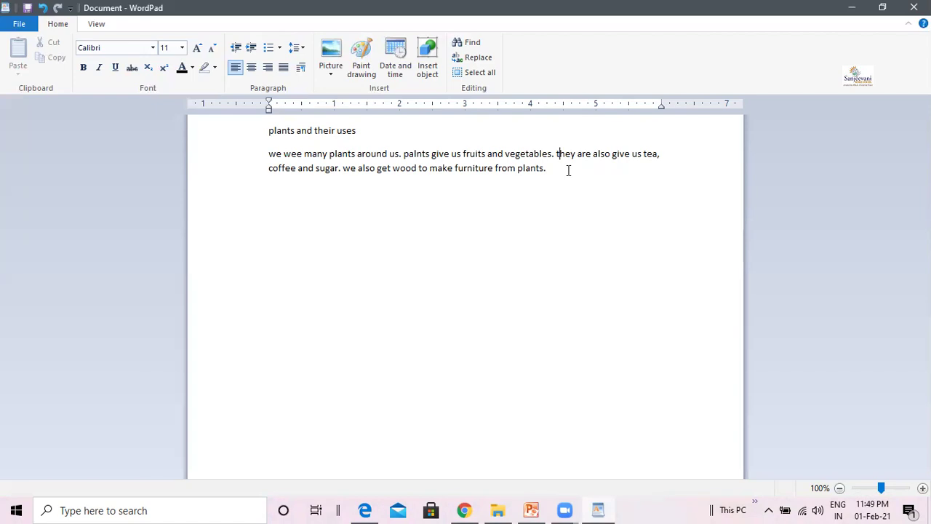
key(Delete)
text(T)
Step: Capitalise the paragraph's opening 'We', the 'We' before 'also', and the title's 'Plants'
click(269, 153)
key(Delete)
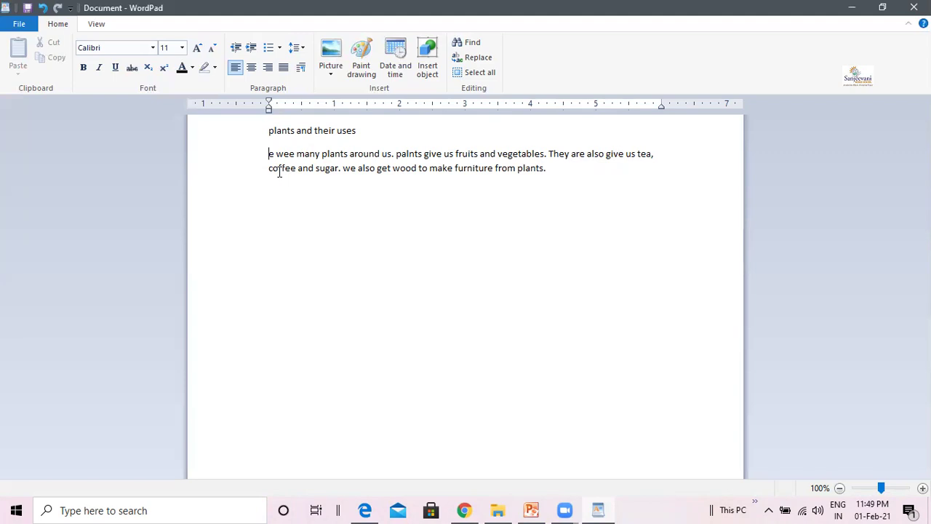
text(W)
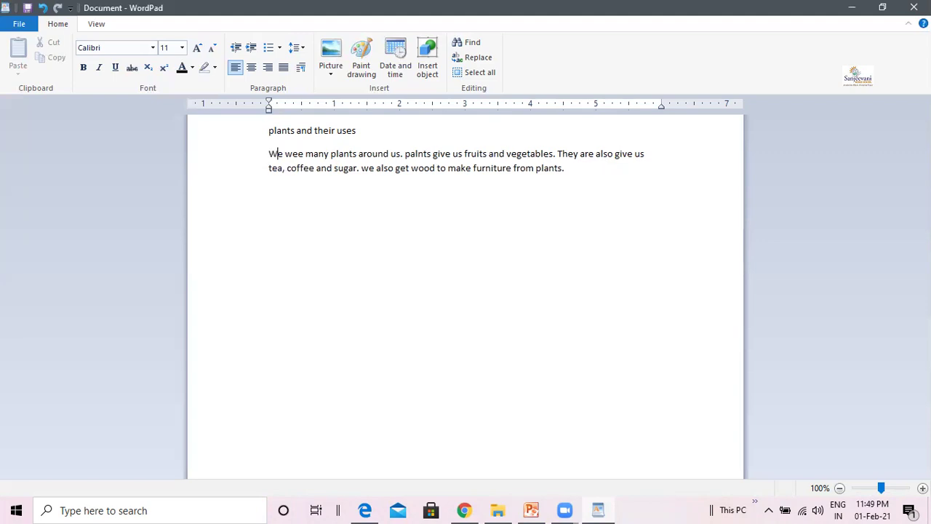
click(368, 168)
key(BackSpace)
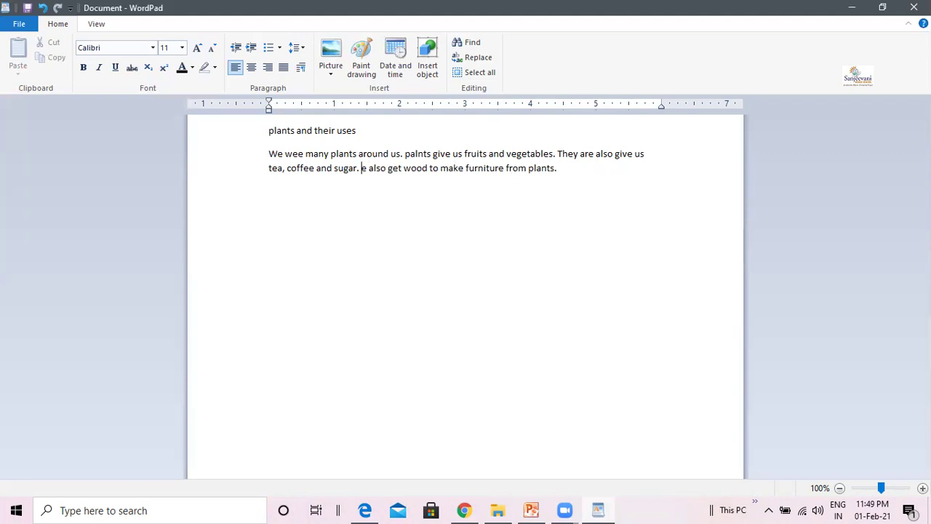
text(W)
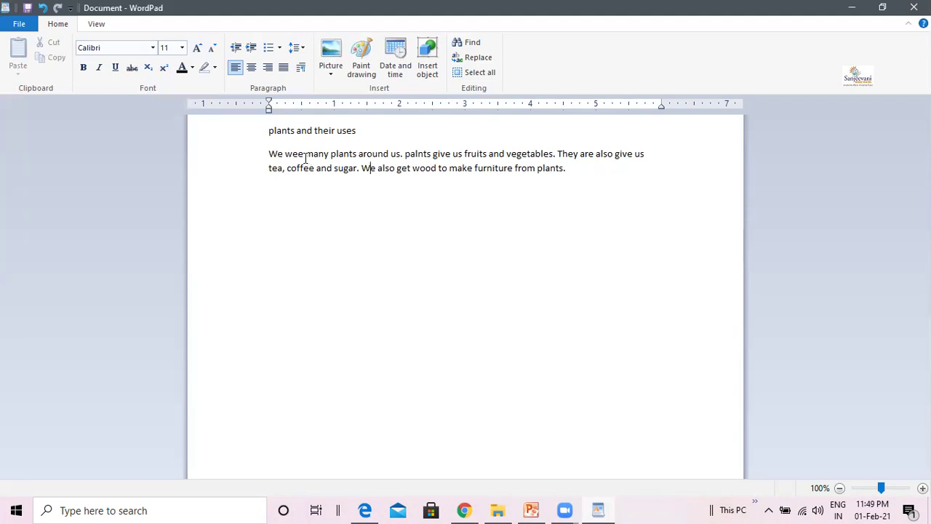
click(273, 131)
key(BackSpace)
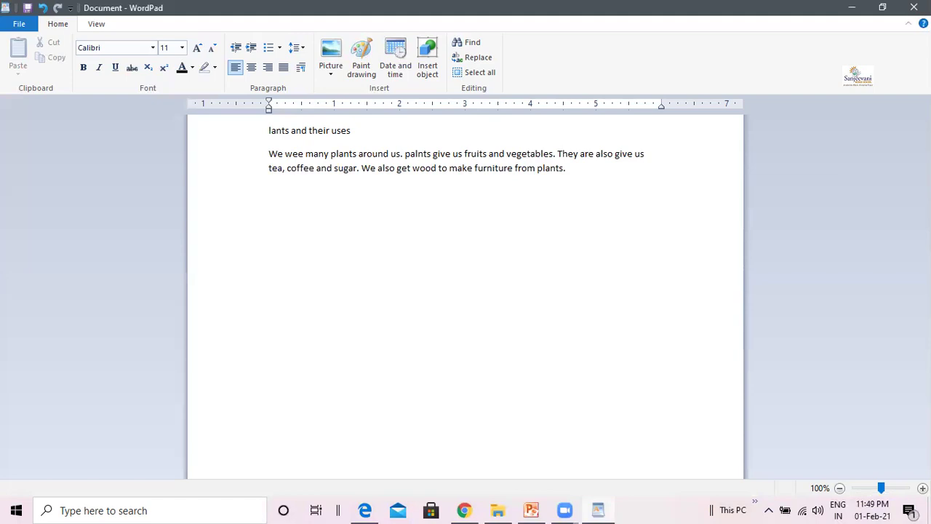
text(P)
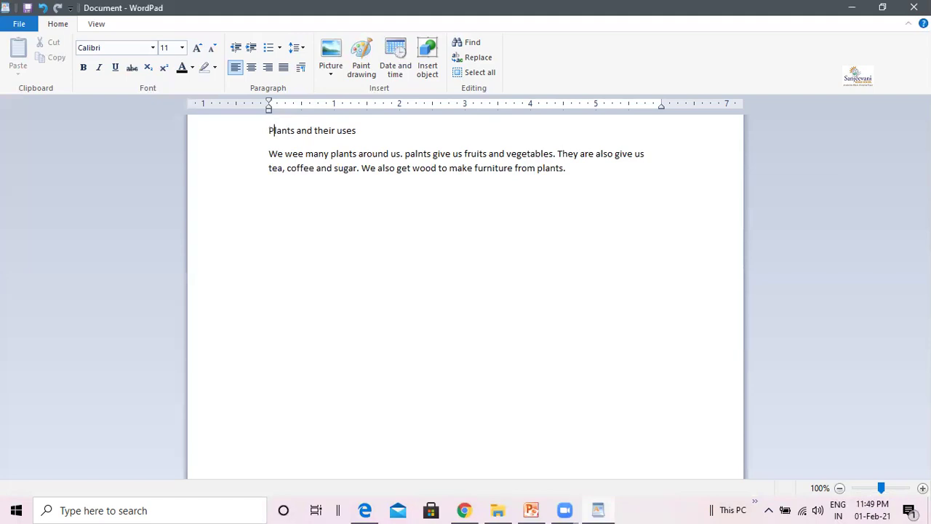
Step: Highlight the full title line 'Plants and their uses'
click(361, 133)
drag(360, 134, 269, 133)
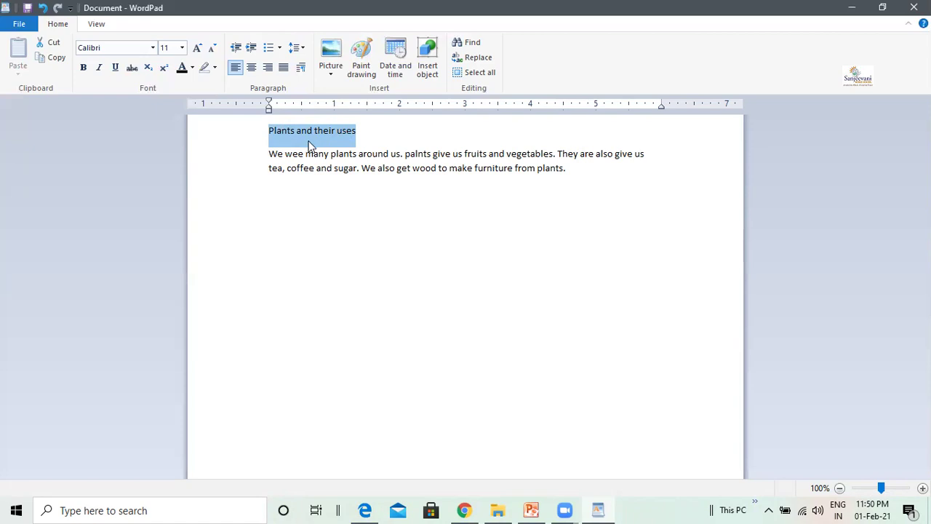
click(357, 132)
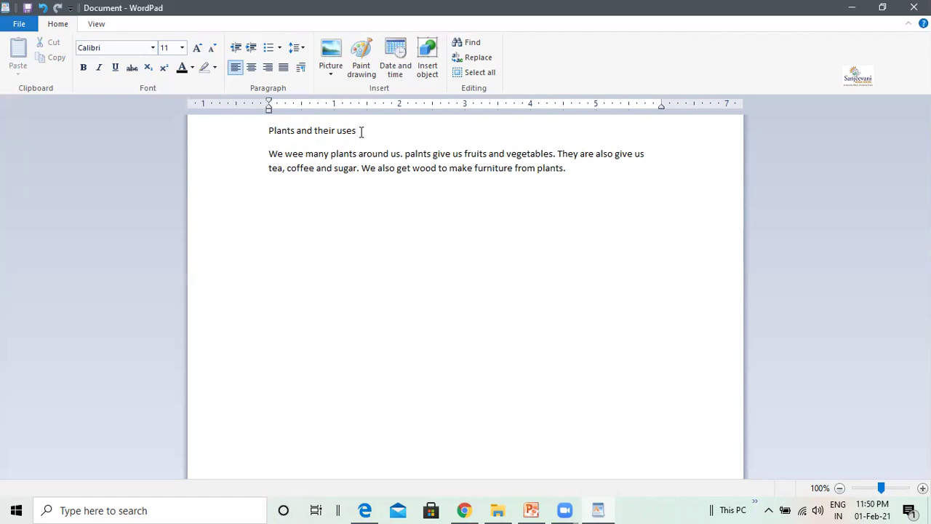
drag(361, 132, 285, 131)
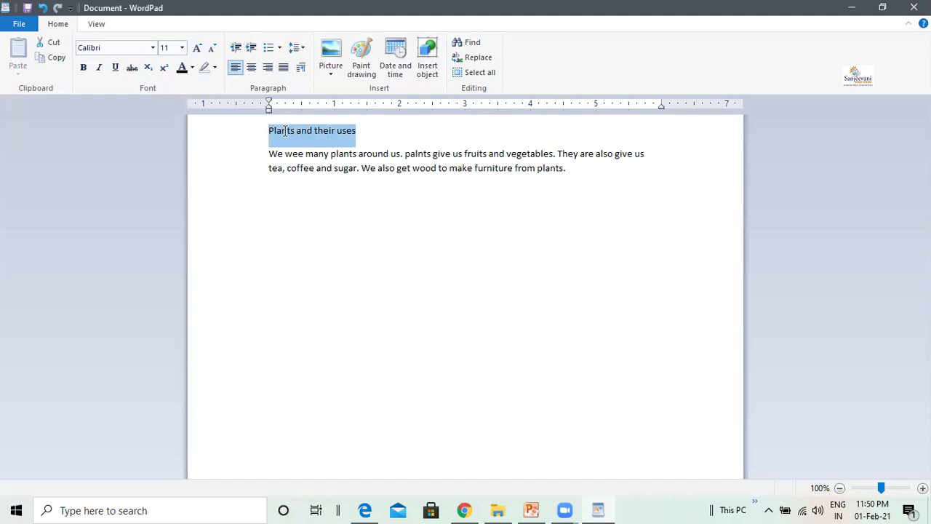
Step: Set the selected title's text colour to red, then deselect it
click(192, 70)
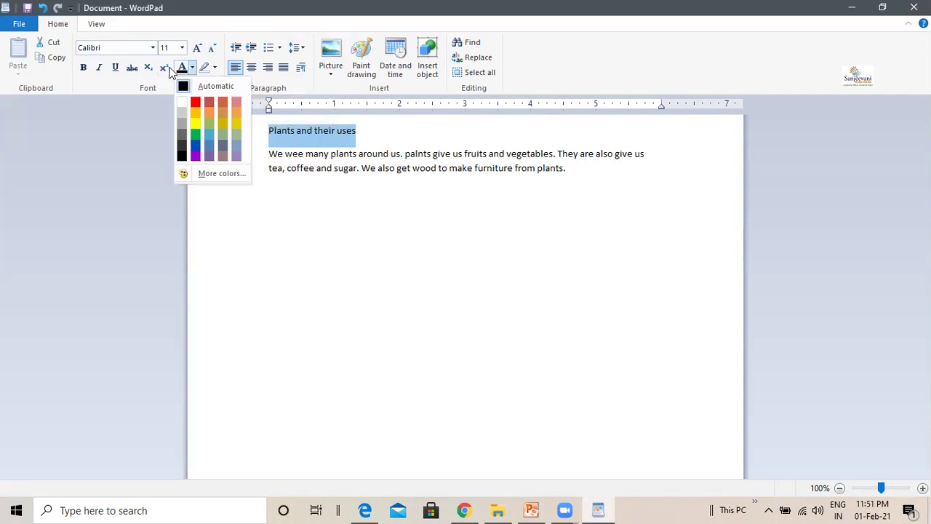
click(195, 104)
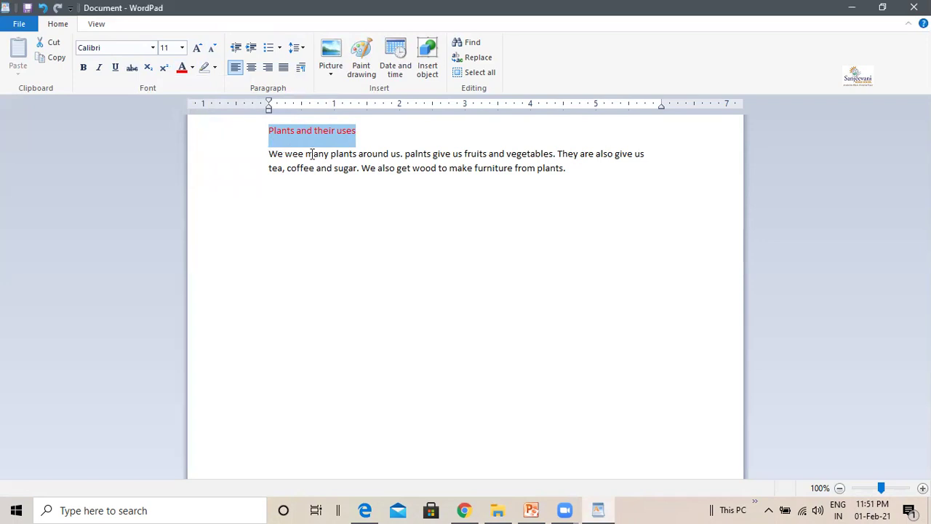
click(329, 155)
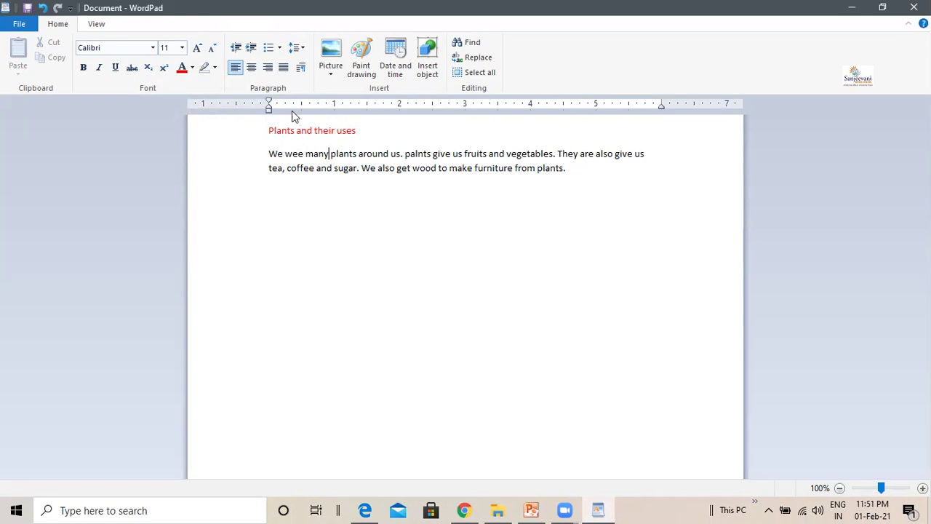
Step: Select the red title and enlarge it step by step to 20 pt
drag(358, 129, 266, 130)
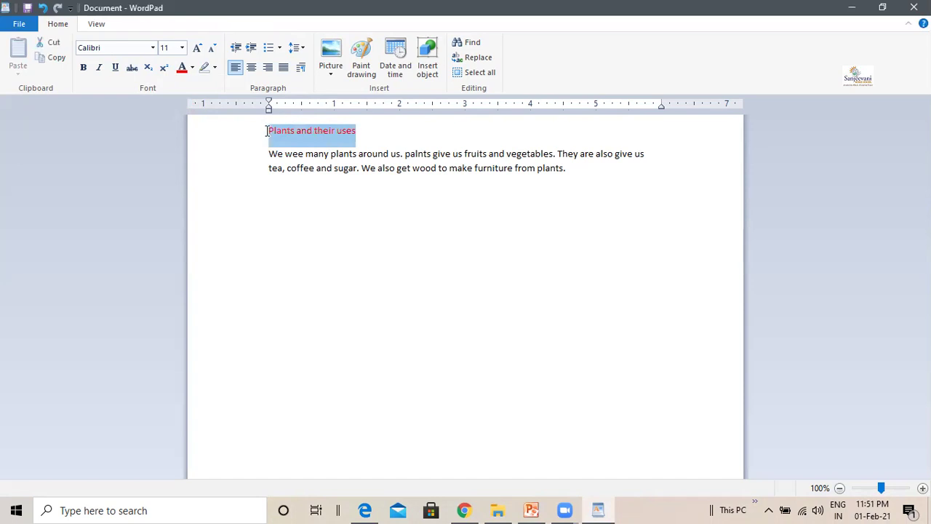
click(199, 49)
click(199, 50)
click(200, 50)
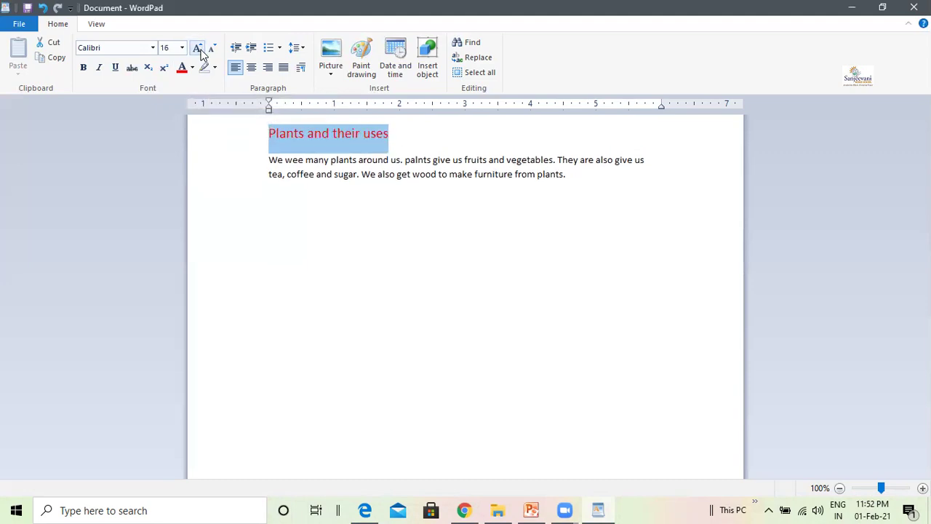
click(199, 49)
click(199, 50)
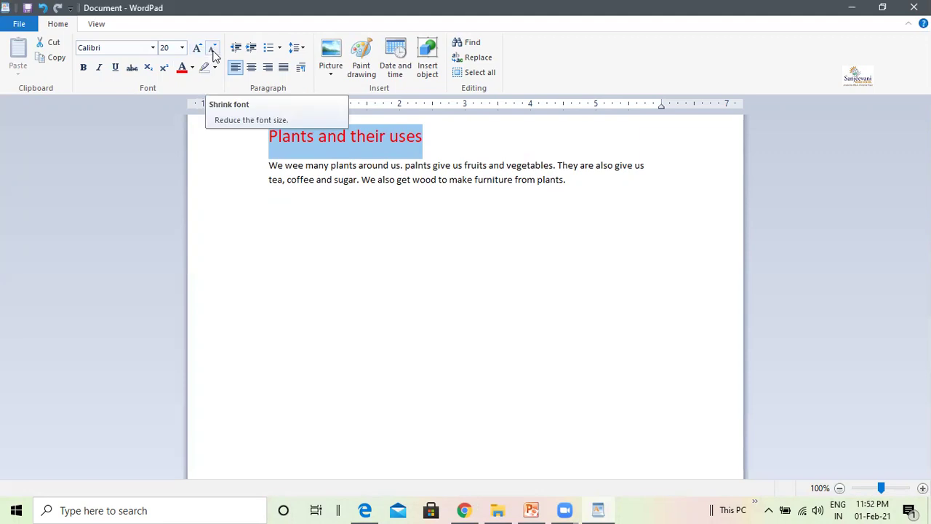
Step: Try title sizes 14 and 24, then settle on 18 pt
click(213, 55)
click(214, 55)
click(213, 55)
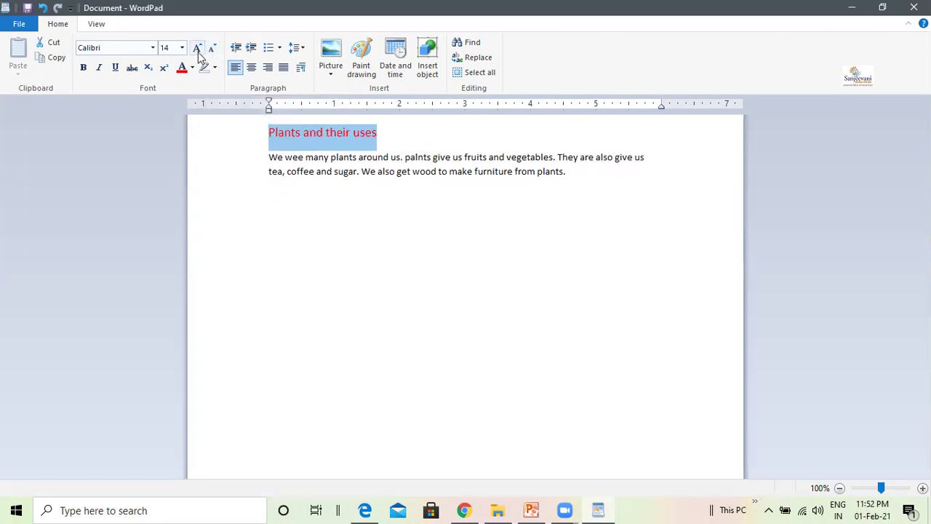
click(199, 54)
click(199, 54)
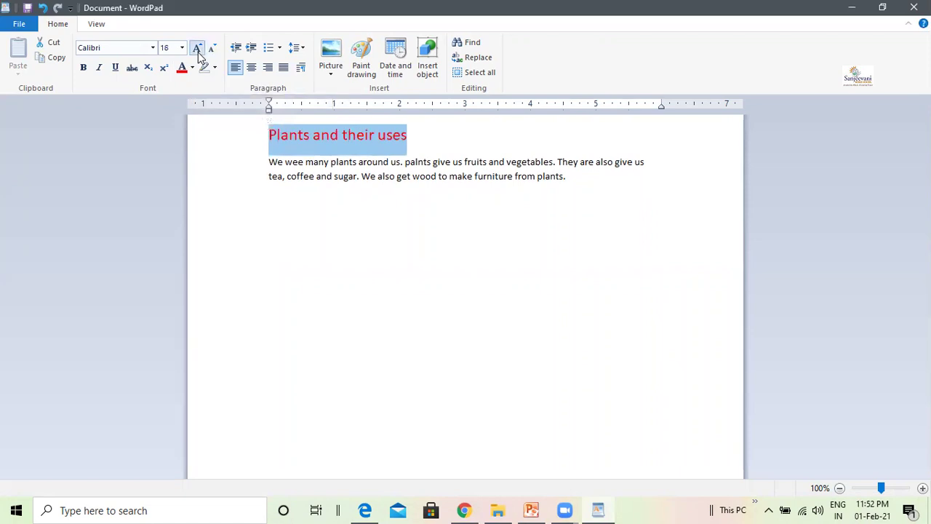
click(199, 54)
click(200, 54)
click(199, 54)
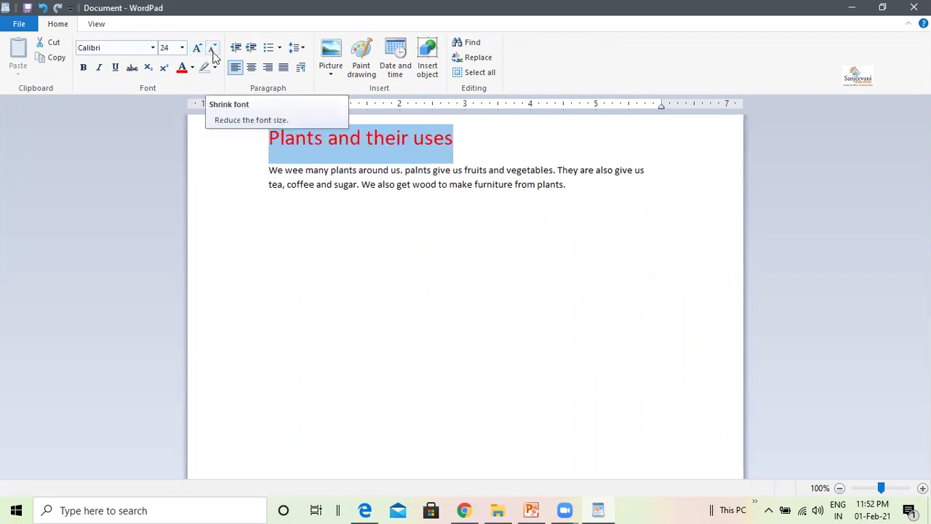
click(213, 52)
click(212, 52)
click(212, 52)
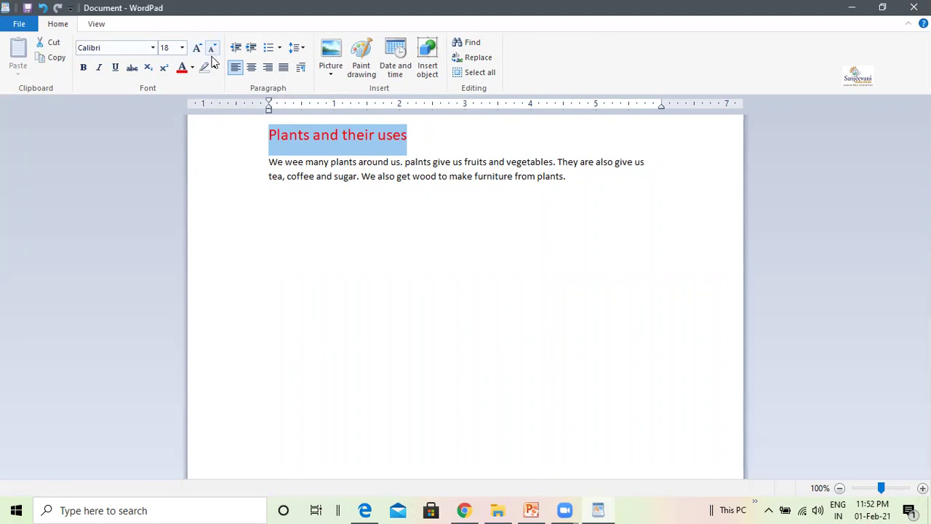
Step: Delete the extra 'wee' from the first line, leaving 'We many plants around us.'
click(240, 222)
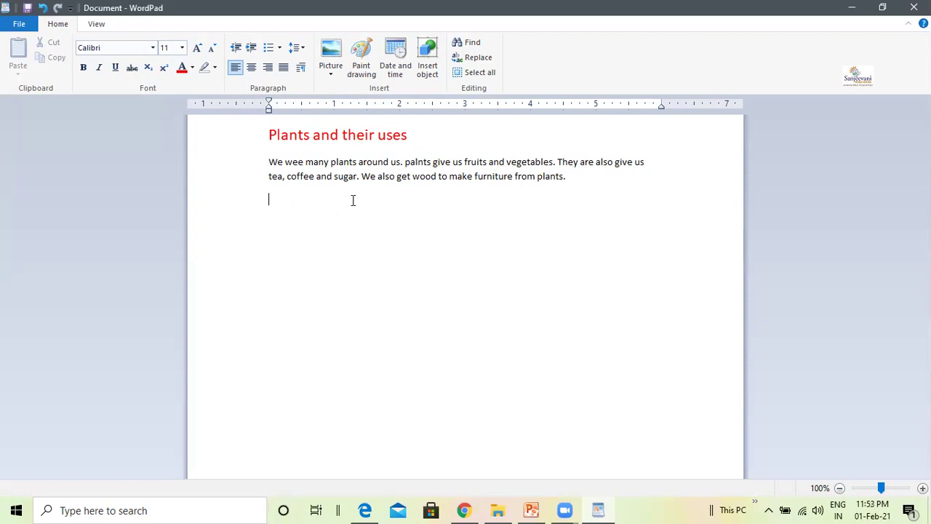
click(304, 161)
key(BackSpace)
key(BackSpace)
key(BackSpace)
key(BackSpace)
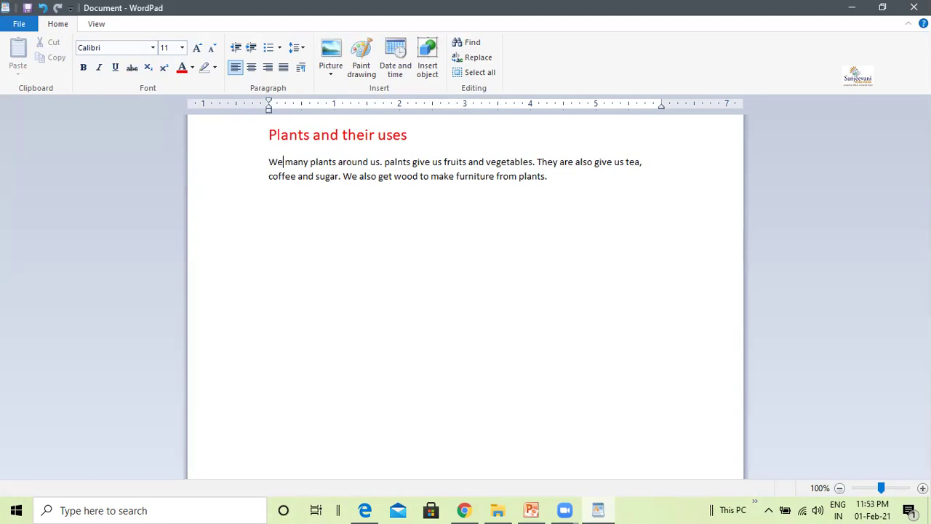
Step: Save the document as 'Plant' in the Desktop\SWS\2nd folder
click(26, 11)
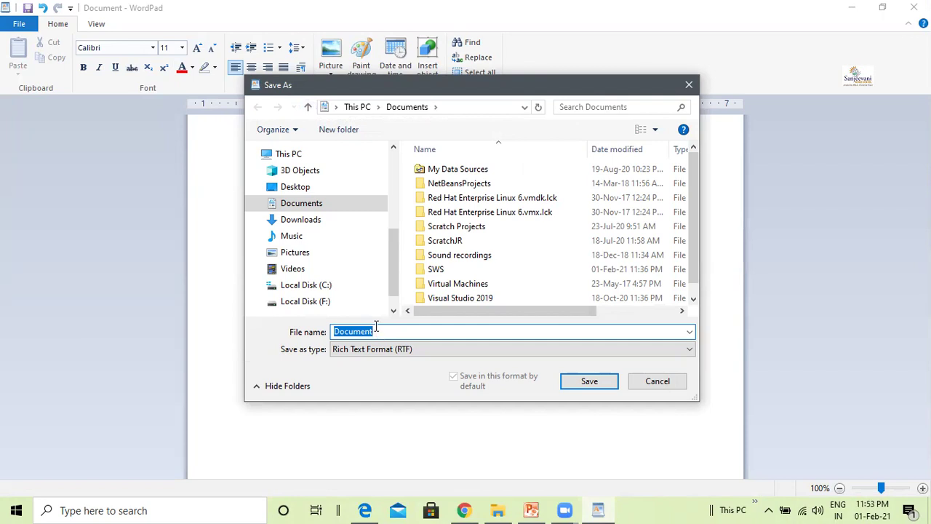
text(Plant)
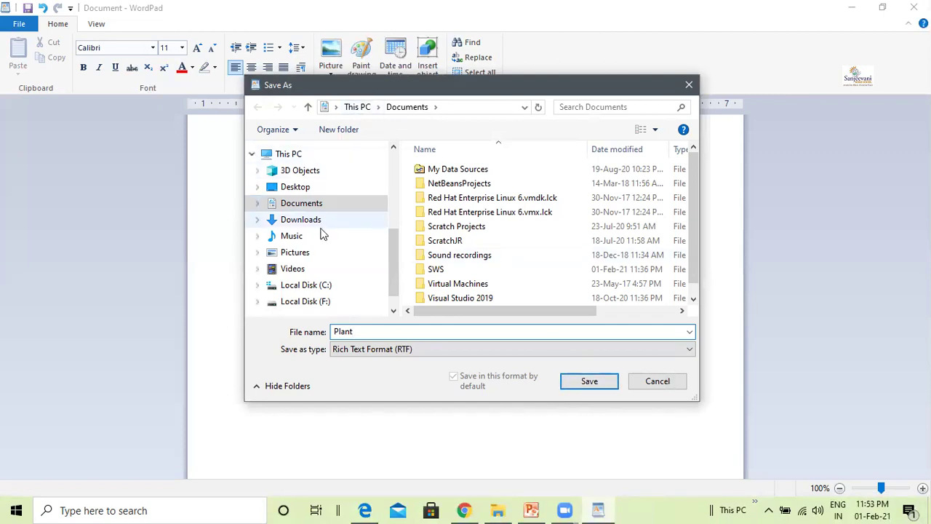
scroll(335, 262, down, 1)
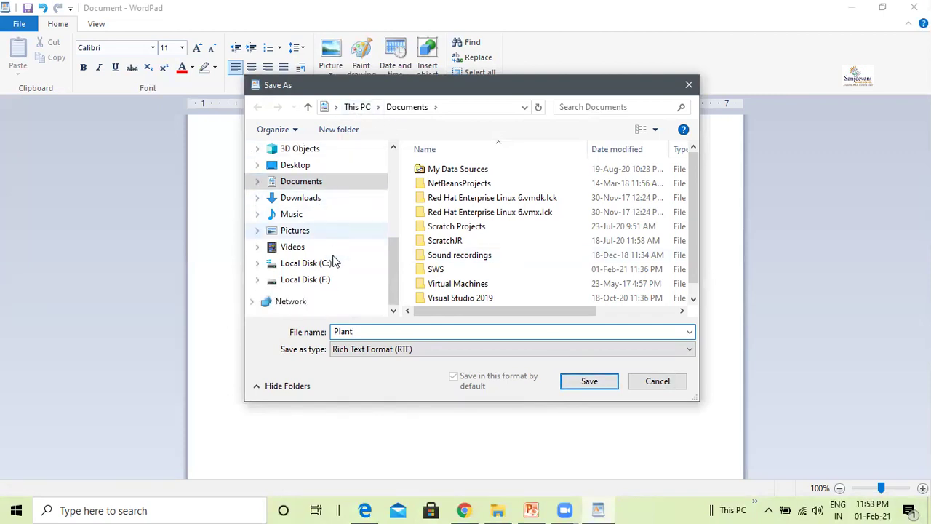
scroll(334, 262, up, 5)
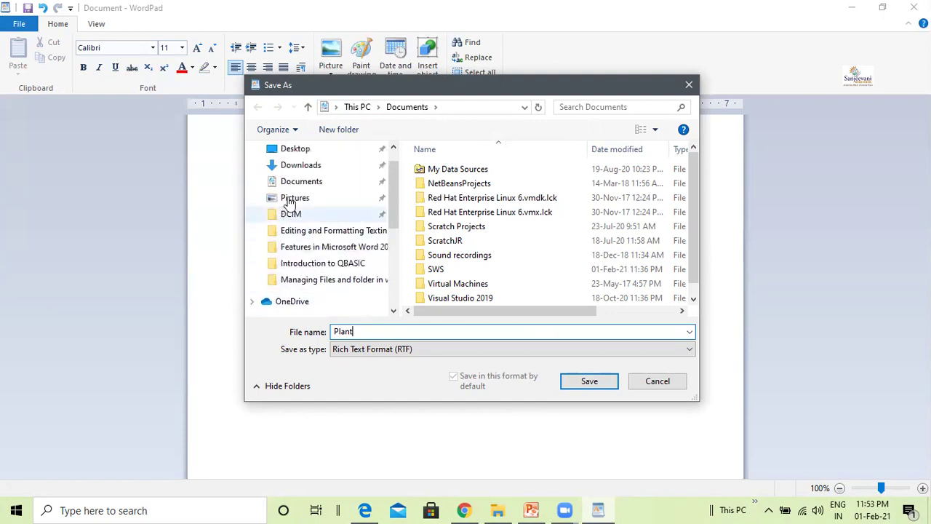
click(295, 149)
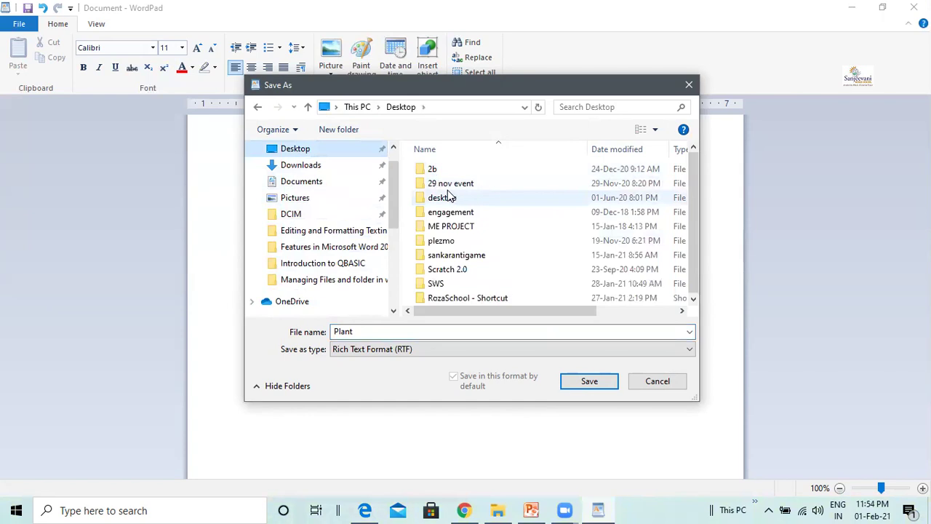
double_click(443, 284)
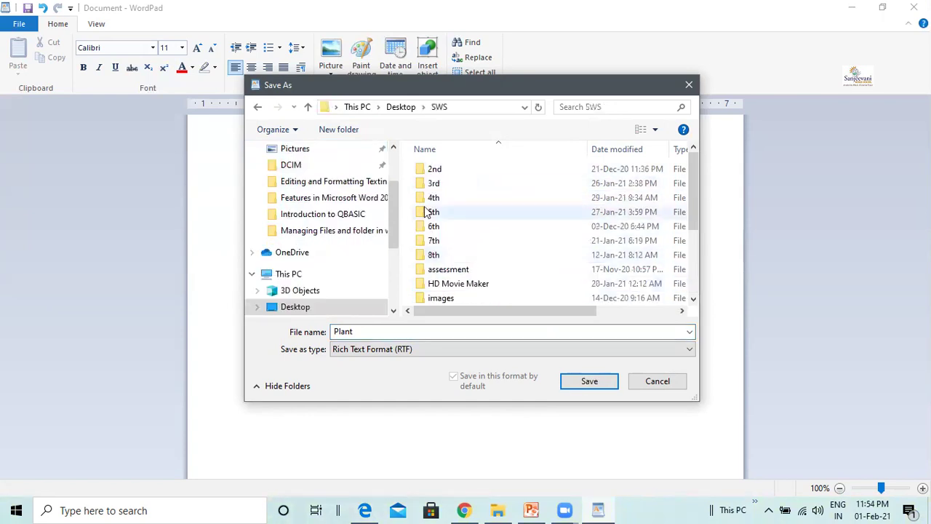
double_click(436, 171)
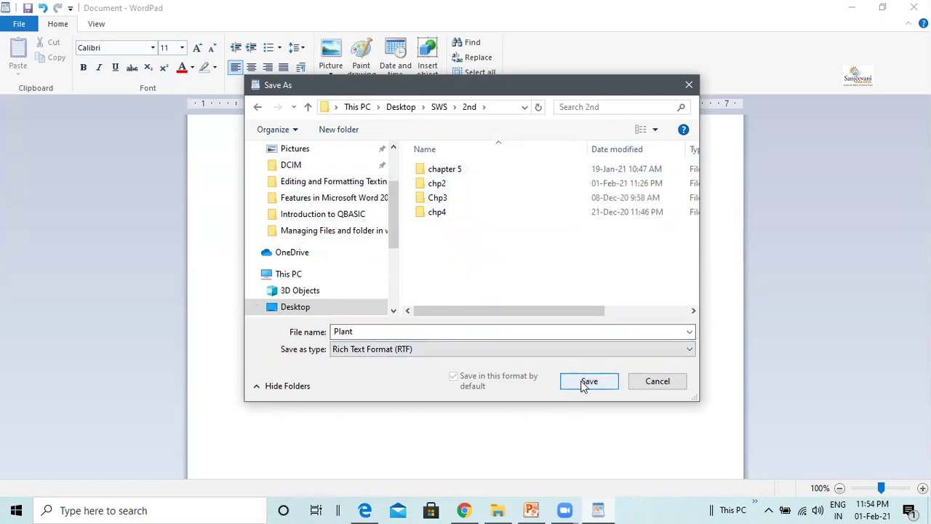
click(586, 383)
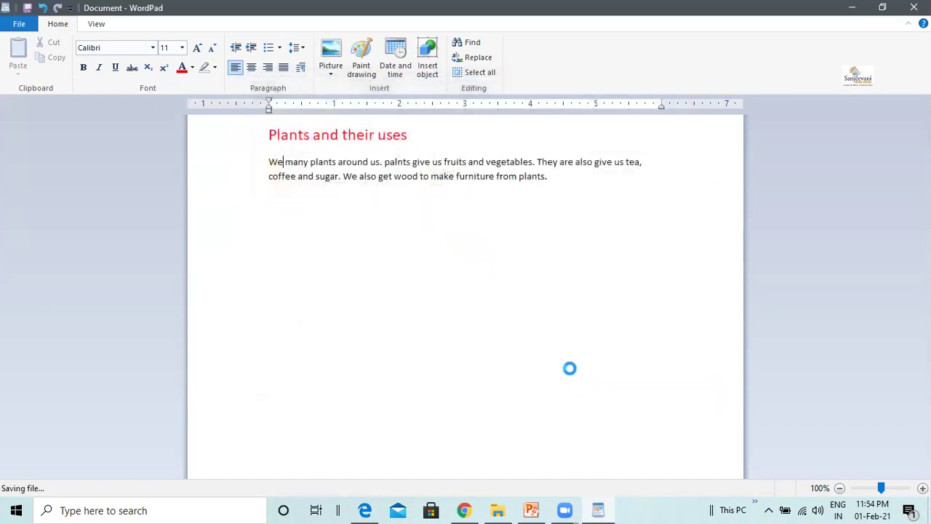